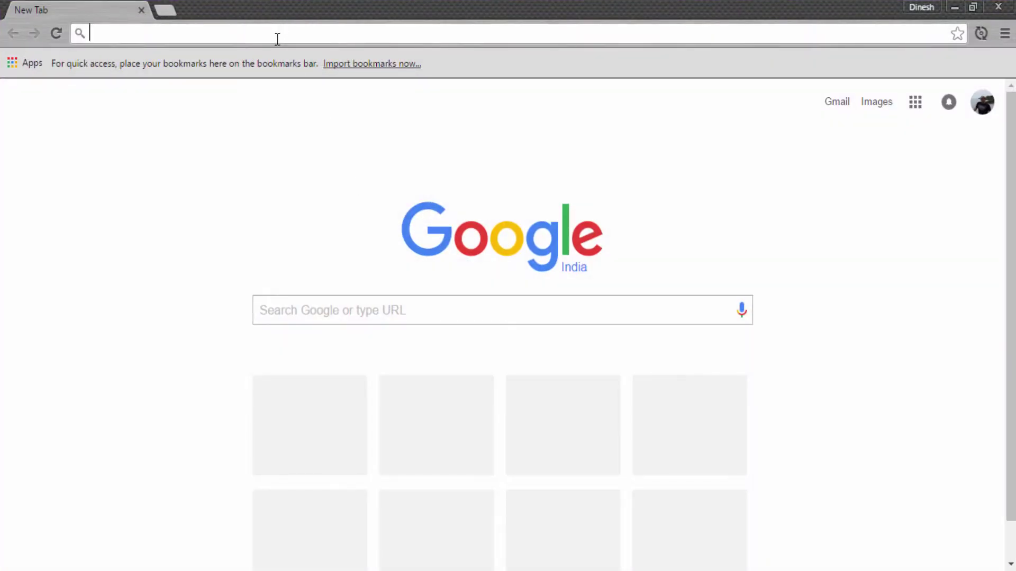
- Load startbootstrap.com and scroll the All Templates collection down to Business Casual
text(startbootstrap.com)
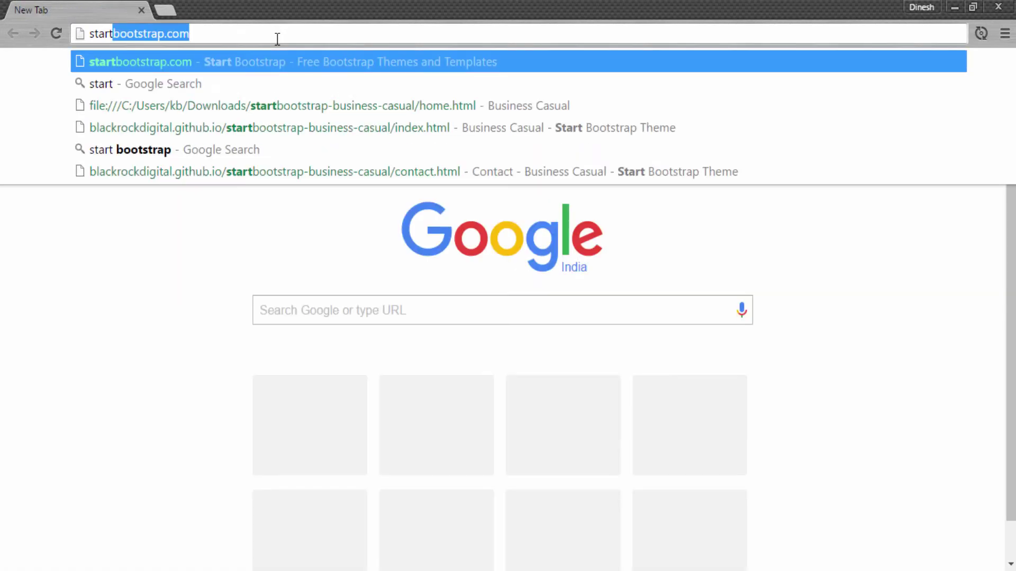
key(Return)
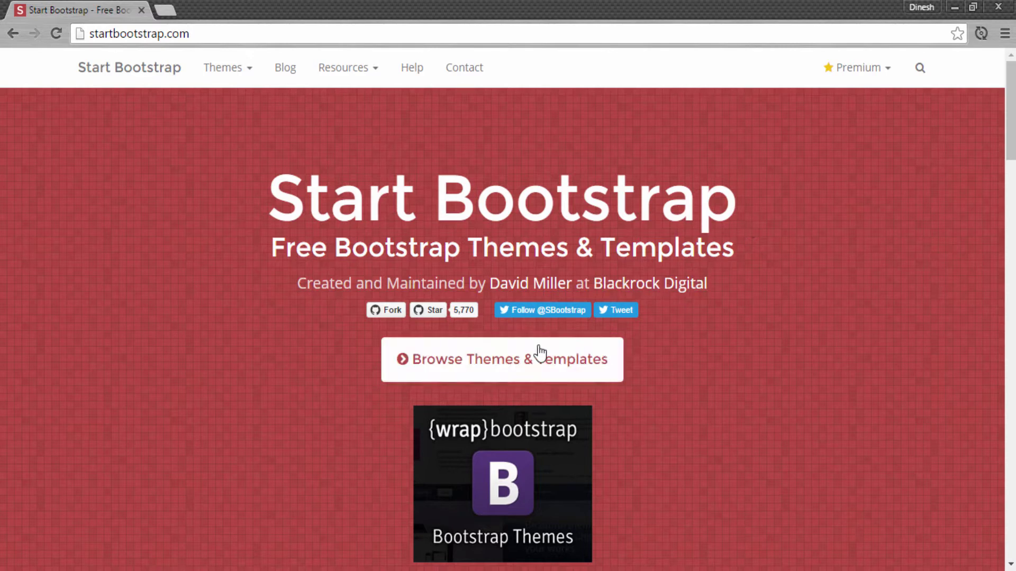
click(458, 370)
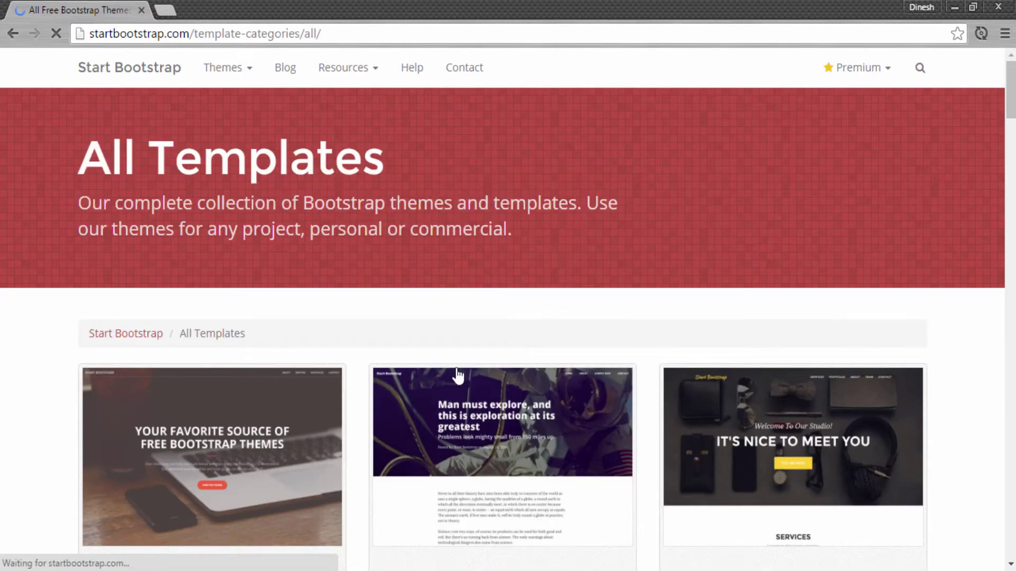
scroll(457, 375, down, 8)
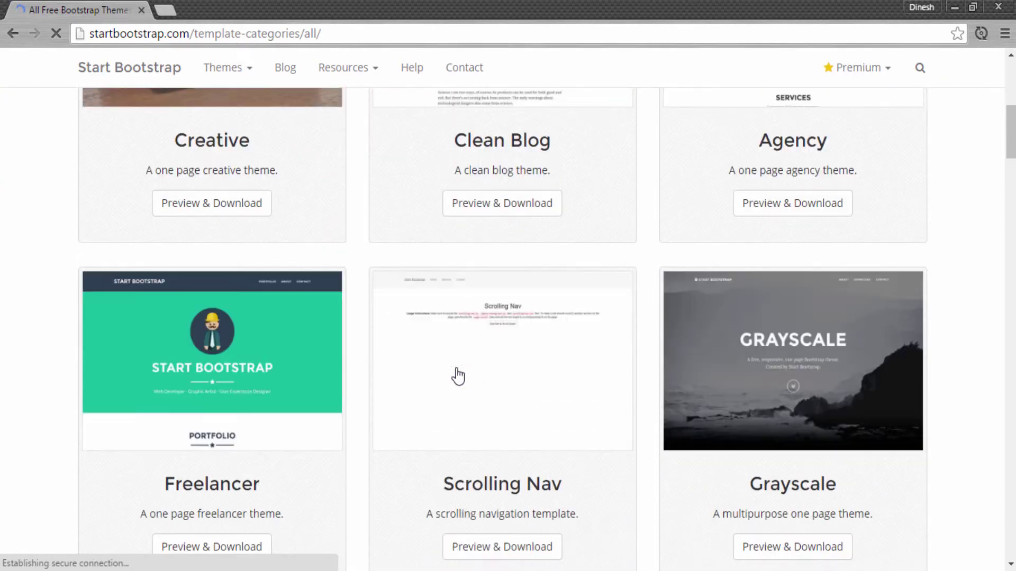
scroll(458, 375, down, 9)
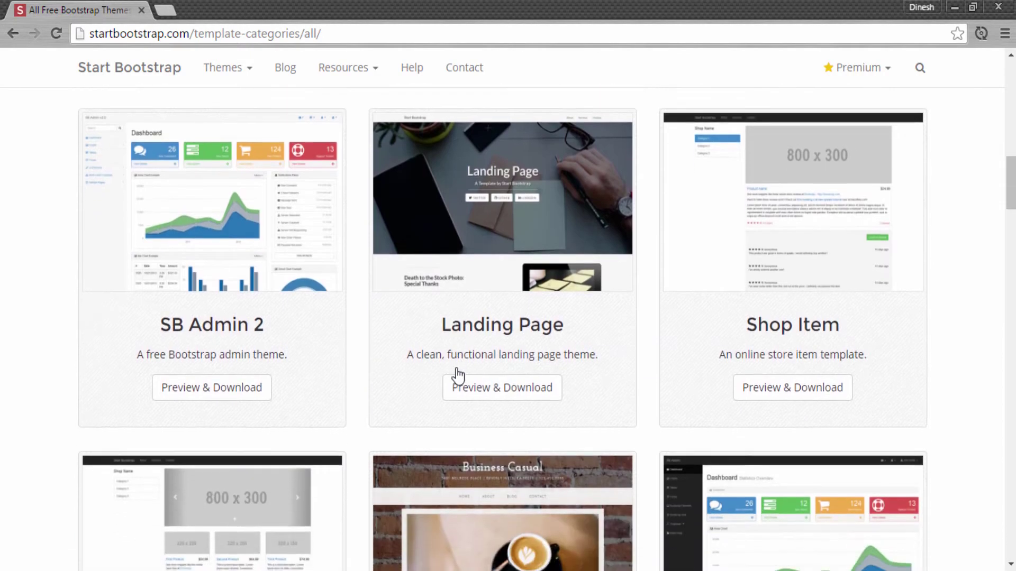
scroll(458, 375, down, 6)
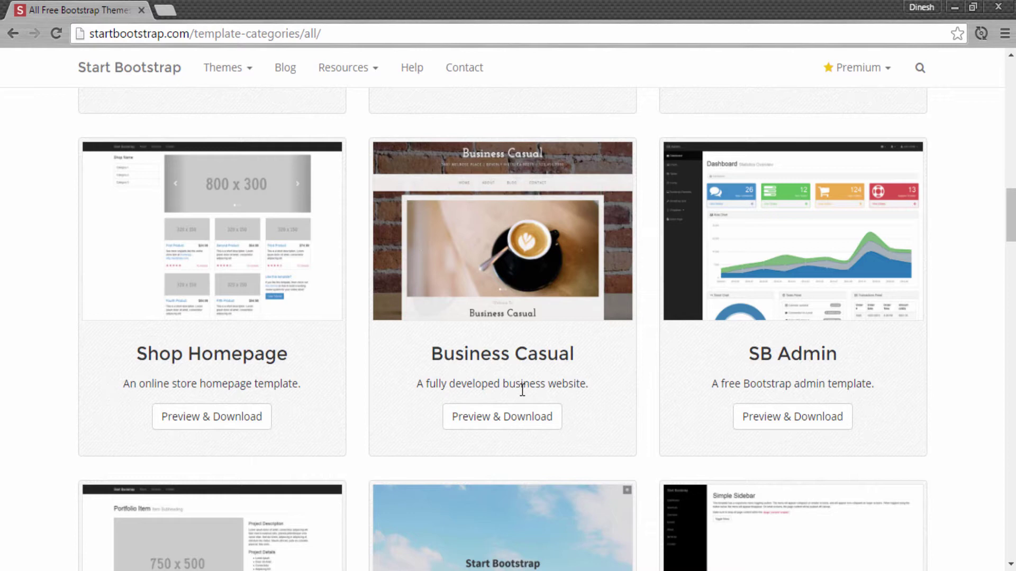
- Open the Business Casual template's overview page and scroll down it
click(503, 428)
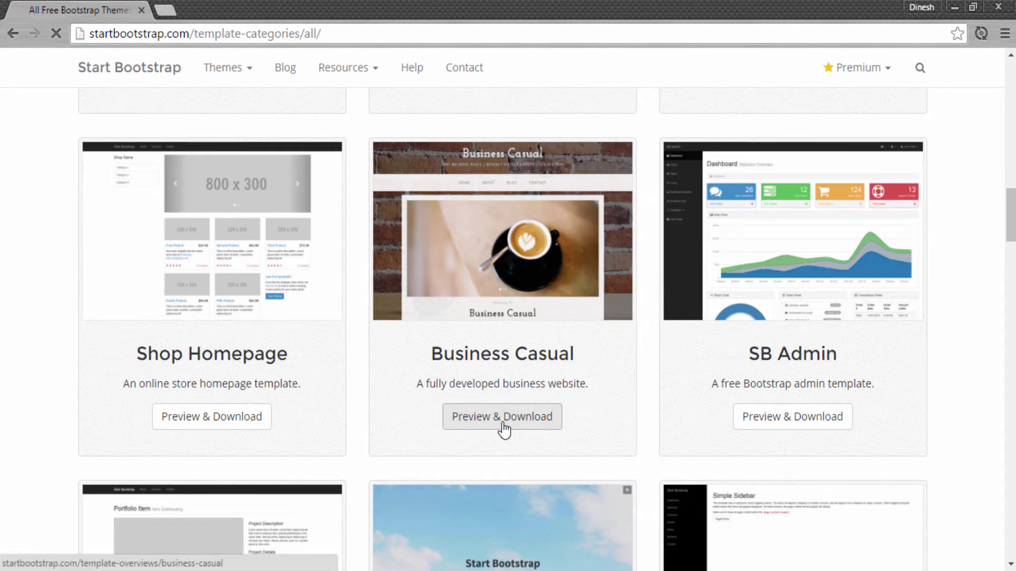
scroll(503, 427, down, 5)
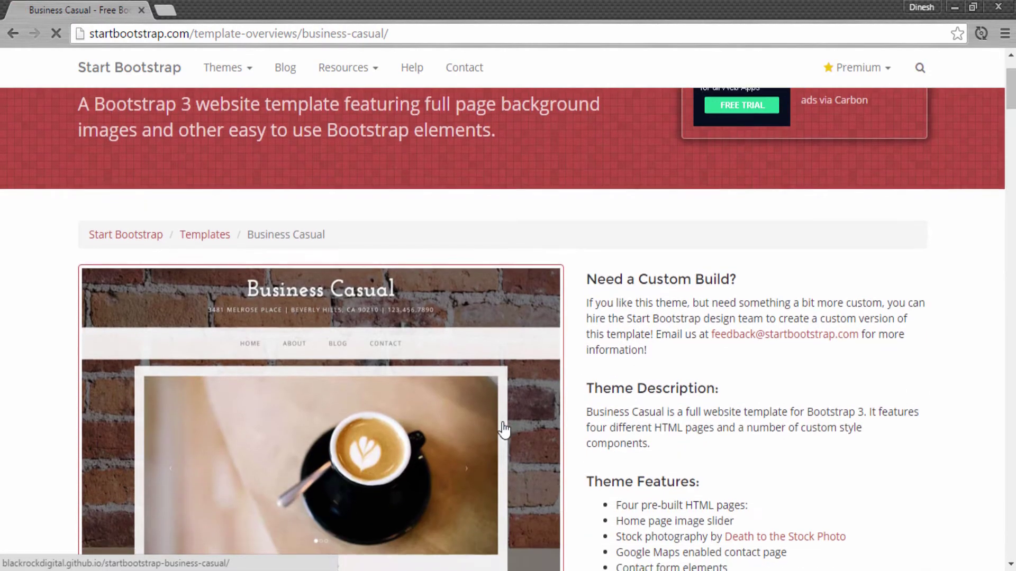
scroll(504, 427, down, 1)
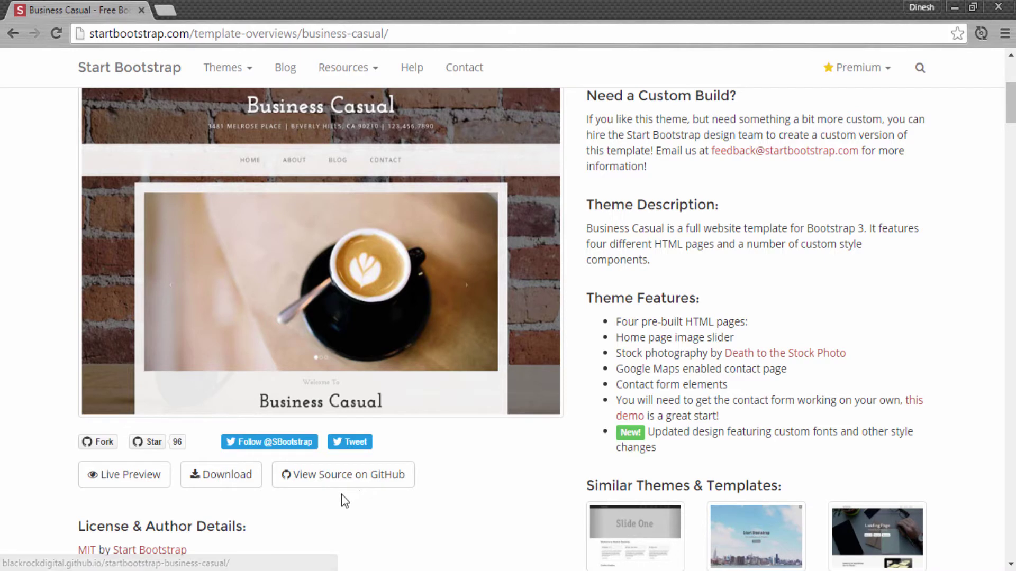
- Launch the Business Casual live preview demo in a new tab
click(114, 477)
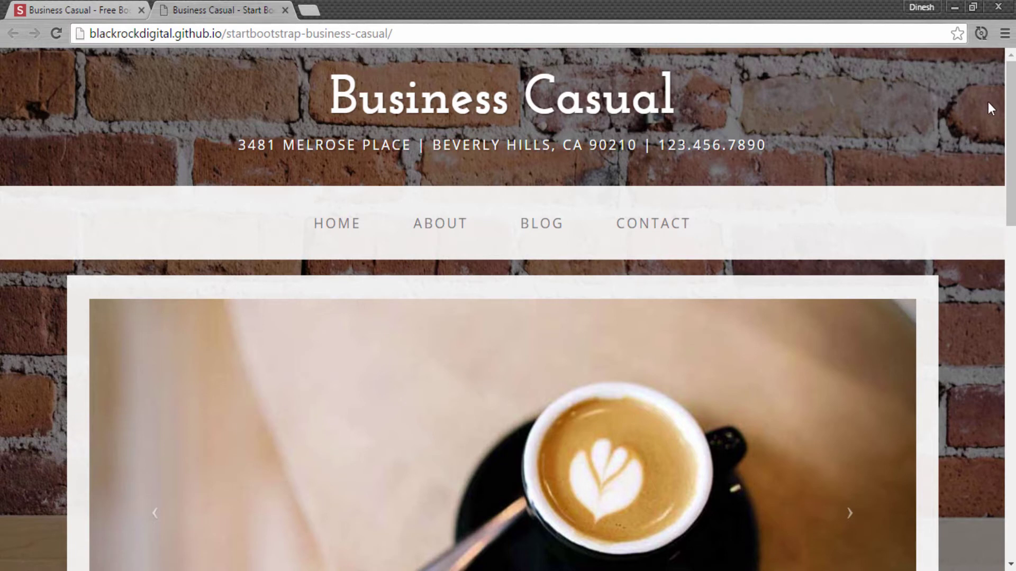
scroll(1008, 103, down, 5)
scroll(376, 297, up, 5)
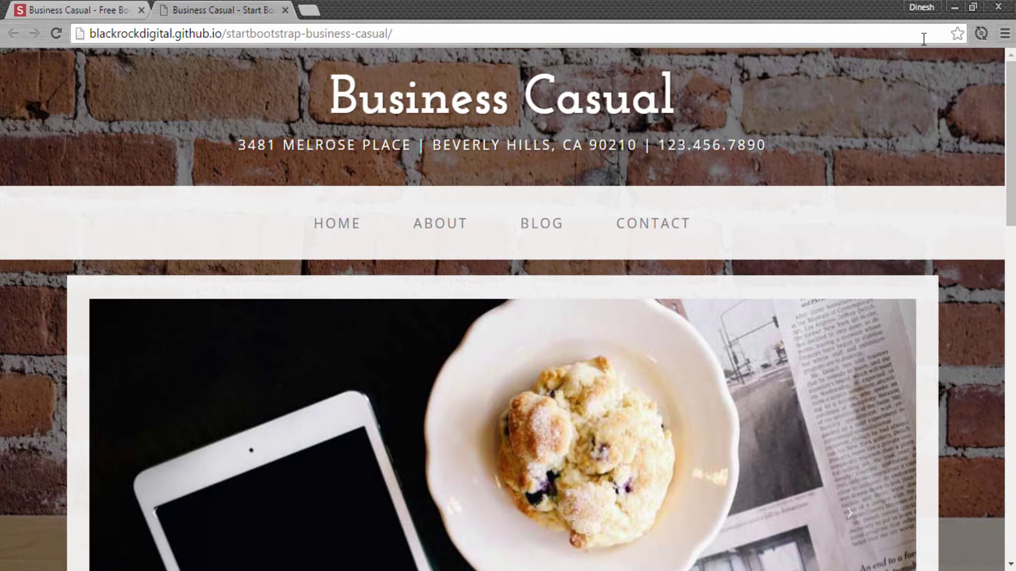
- Shrink the browser window and toggle the demo's collapsed hamburger navigation open and closed
click(975, 9)
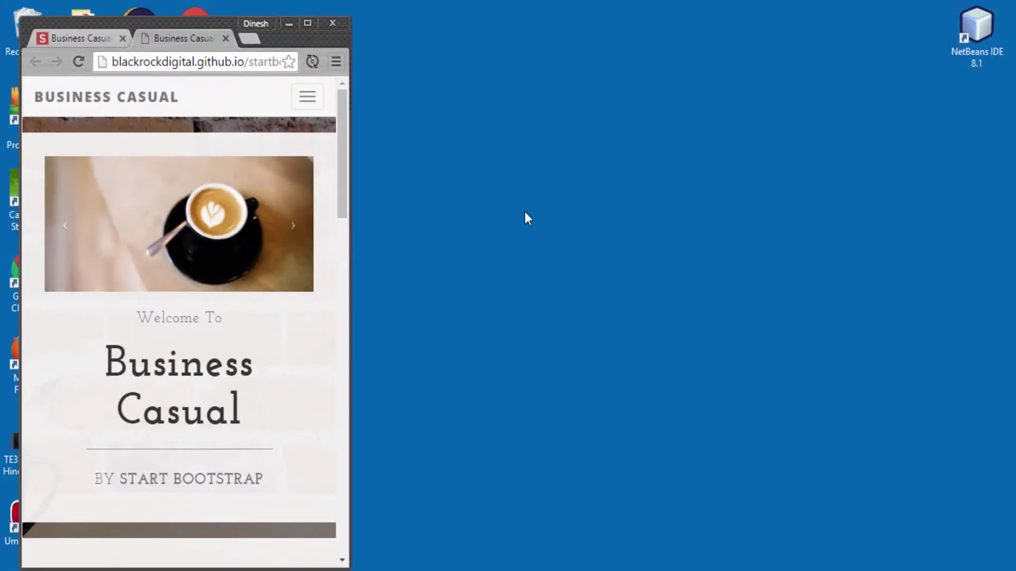
scroll(346, 261, down, 5)
drag(340, 283, 505, 265)
click(468, 103)
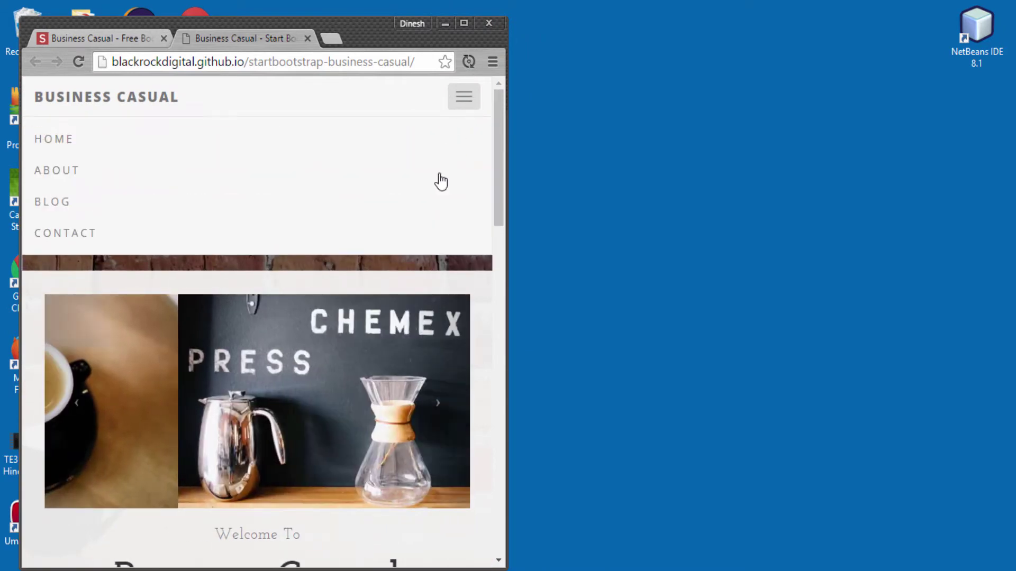
click(465, 103)
- Widen the window to the desktop layout and advance the carousel two slides
drag(507, 129, 984, 164)
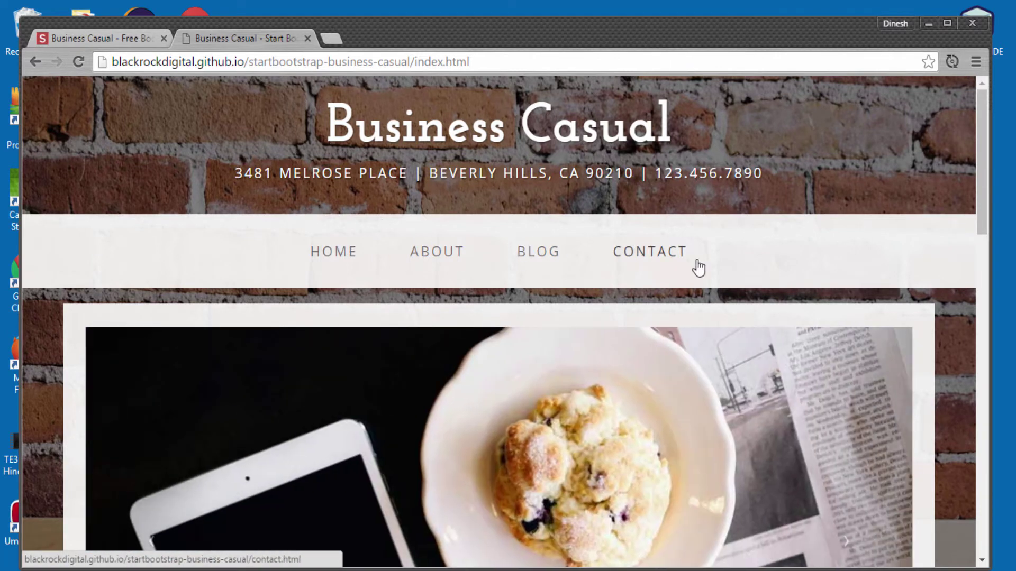
drag(984, 164, 989, 235)
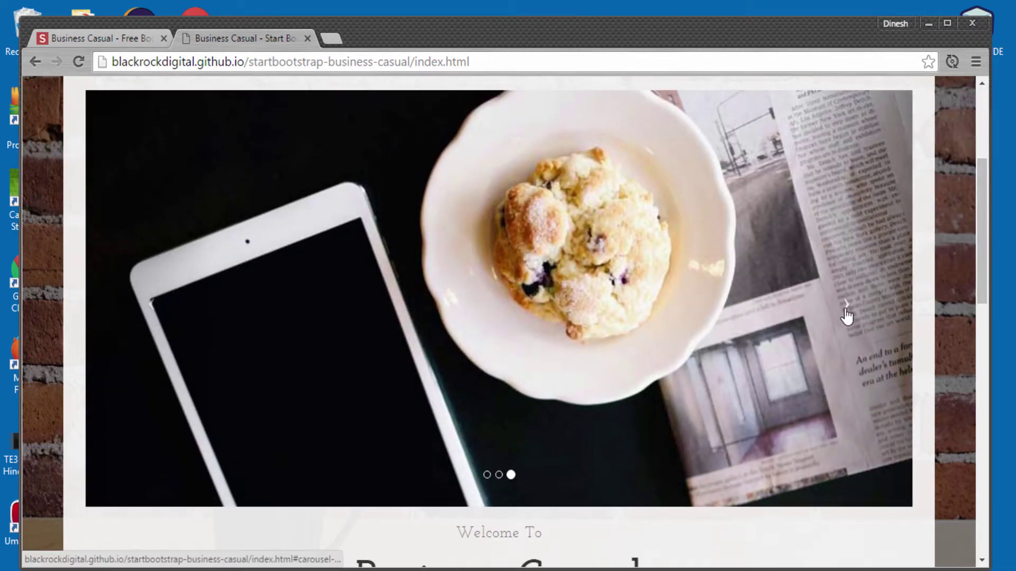
click(847, 312)
click(847, 307)
- Scroll through the demo home page, visit About, and return to Home
drag(982, 272, 993, 428)
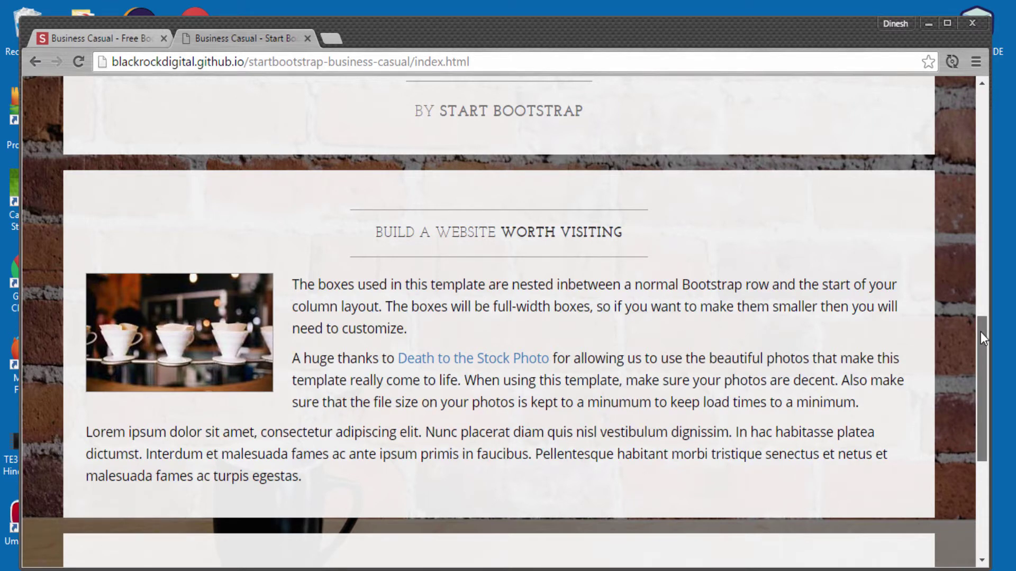
drag(980, 332, 980, 449)
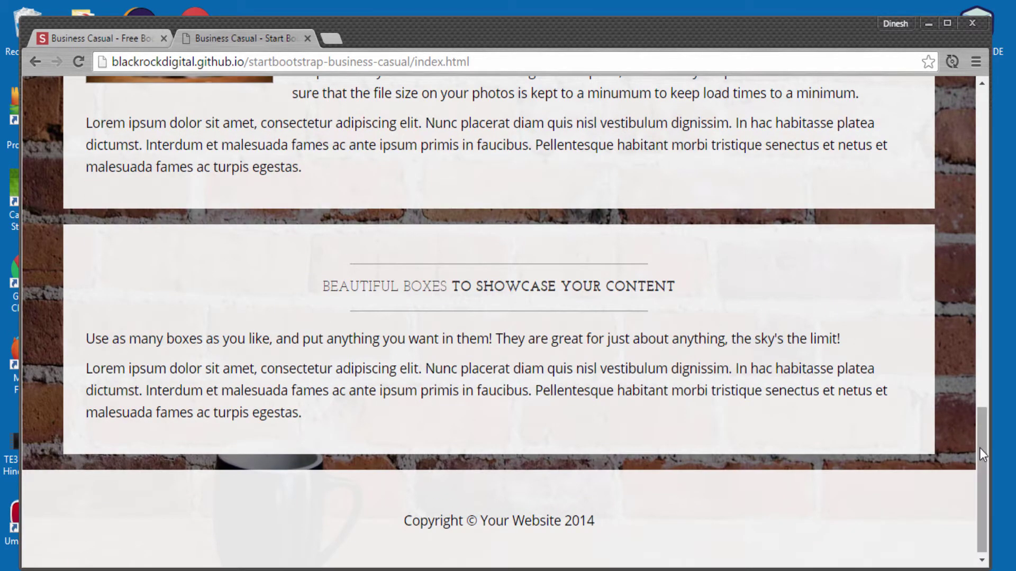
drag(981, 507, 983, 90)
click(437, 251)
click(333, 251)
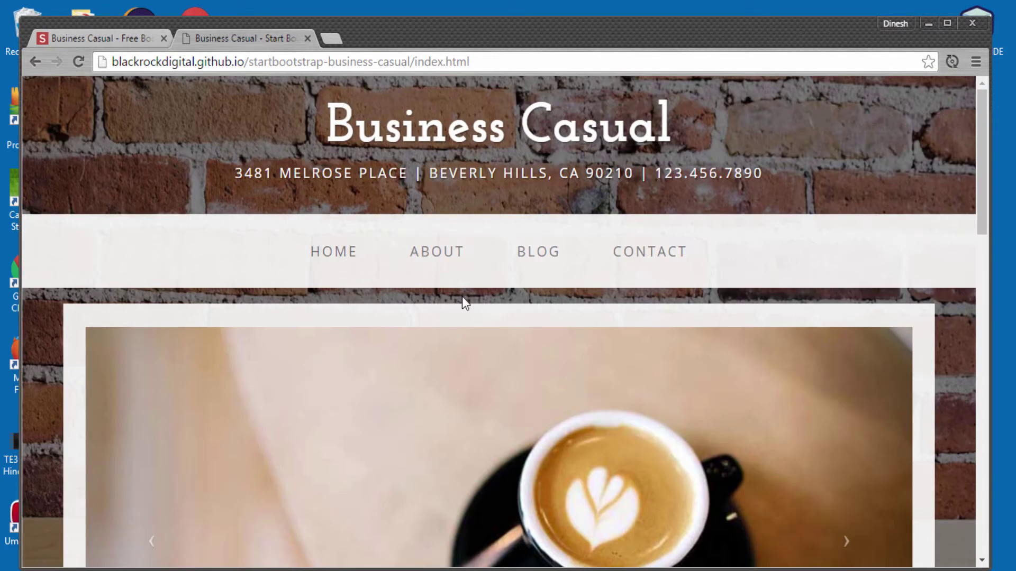
- Browse the demo's About page, briefly selecting the ABOUT BUSINESS CASUAL heading
click(433, 259)
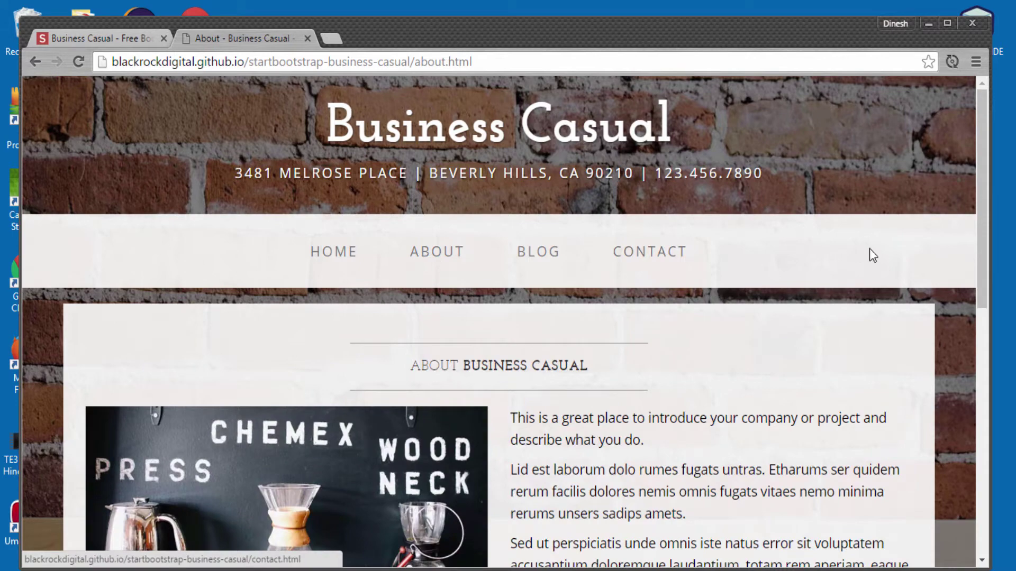
drag(983, 171, 1000, 264)
drag(408, 170, 681, 173)
click(827, 249)
drag(985, 214, 960, 367)
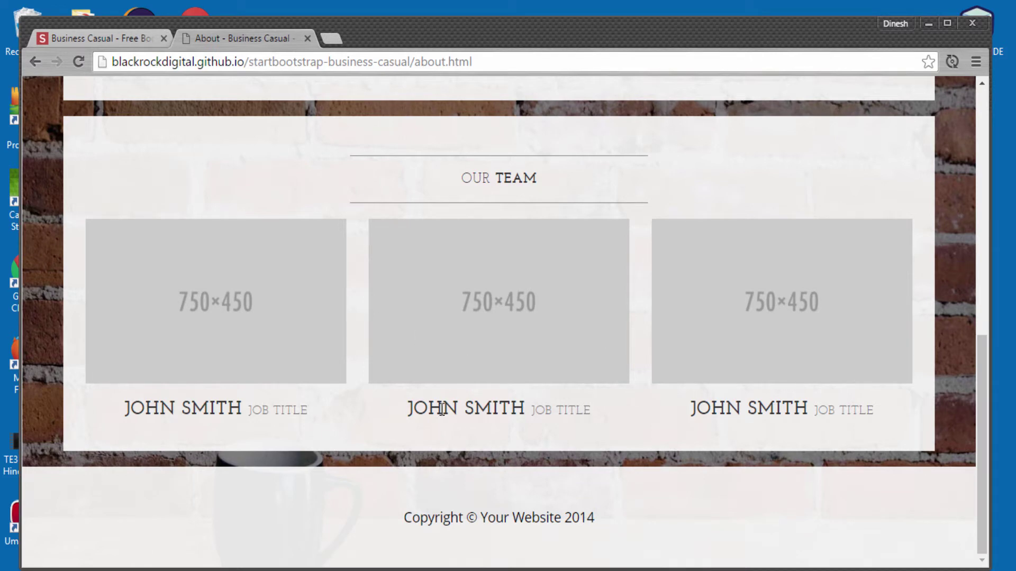
drag(982, 446, 987, 164)
- Open the demo's Blog page and scroll through its posts
click(545, 262)
drag(976, 145, 987, 266)
scroll(871, 249, down, 1)
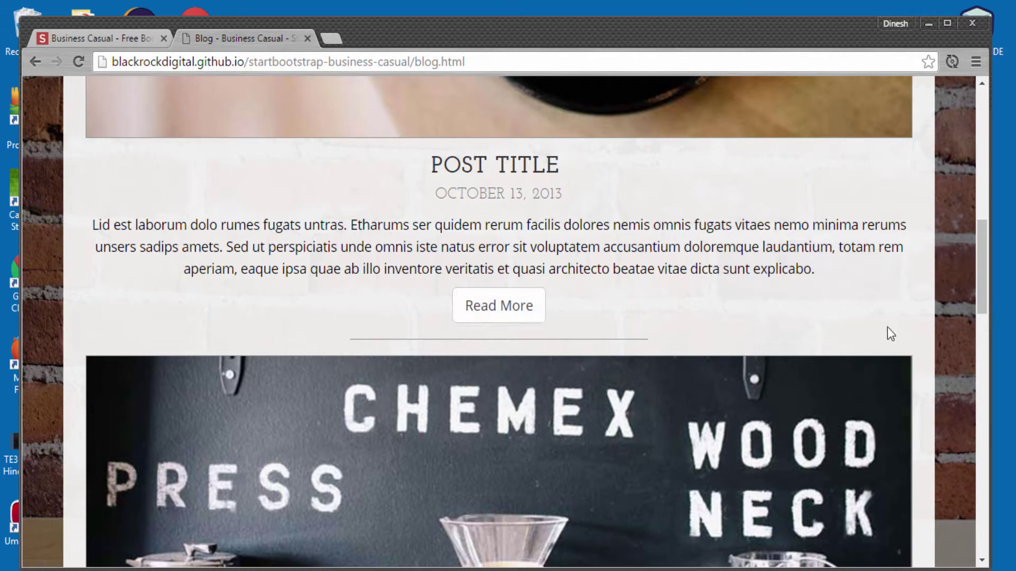
drag(986, 246, 997, 90)
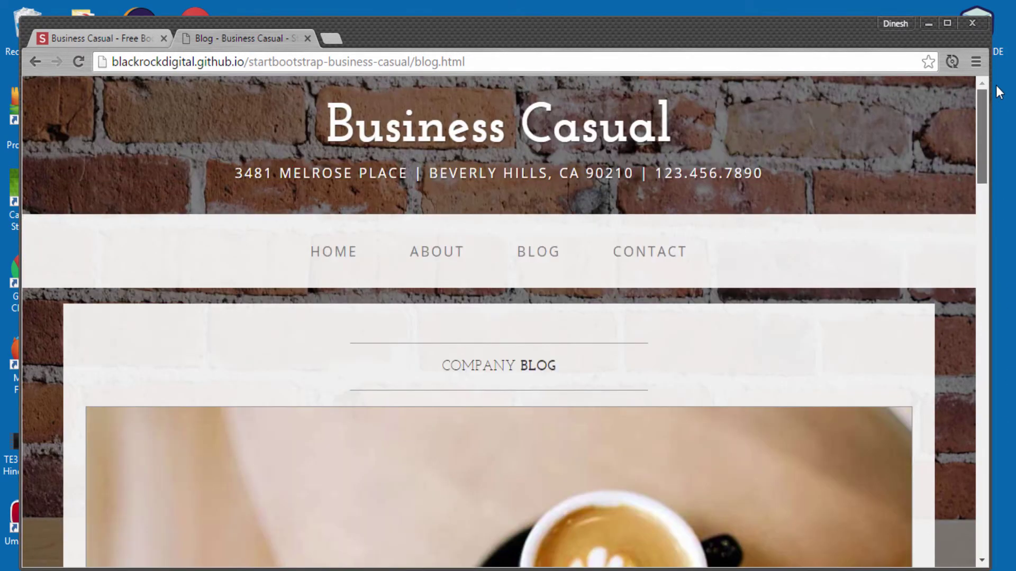
- Open the Contact page and scroll through the map, contact details and message form
click(643, 249)
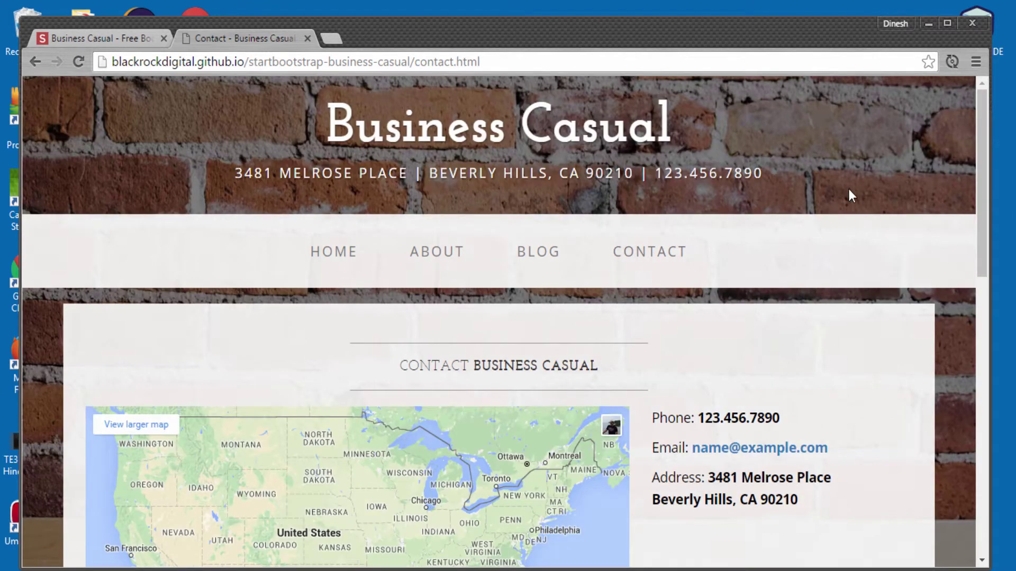
drag(982, 140, 989, 227)
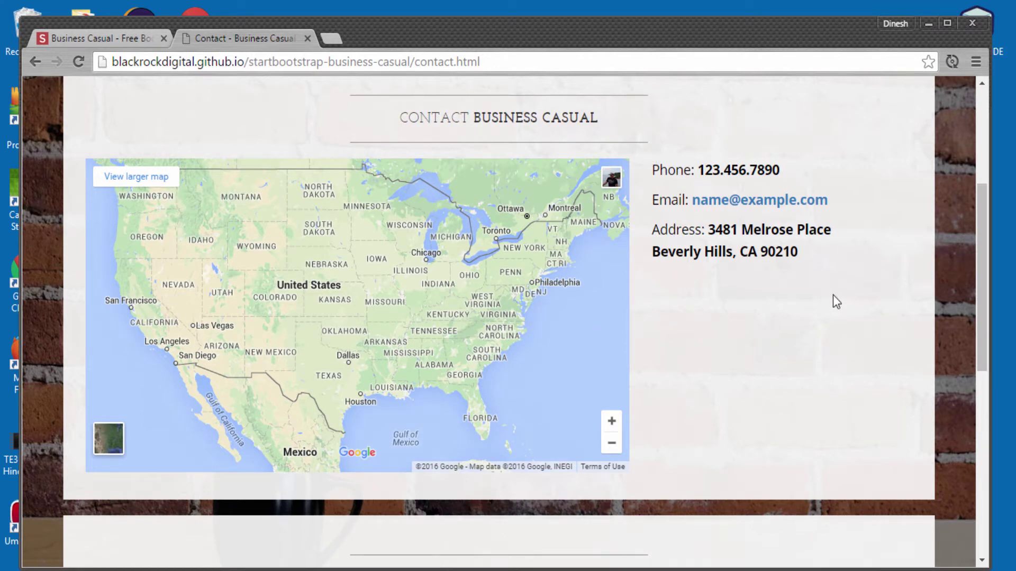
drag(976, 256, 972, 411)
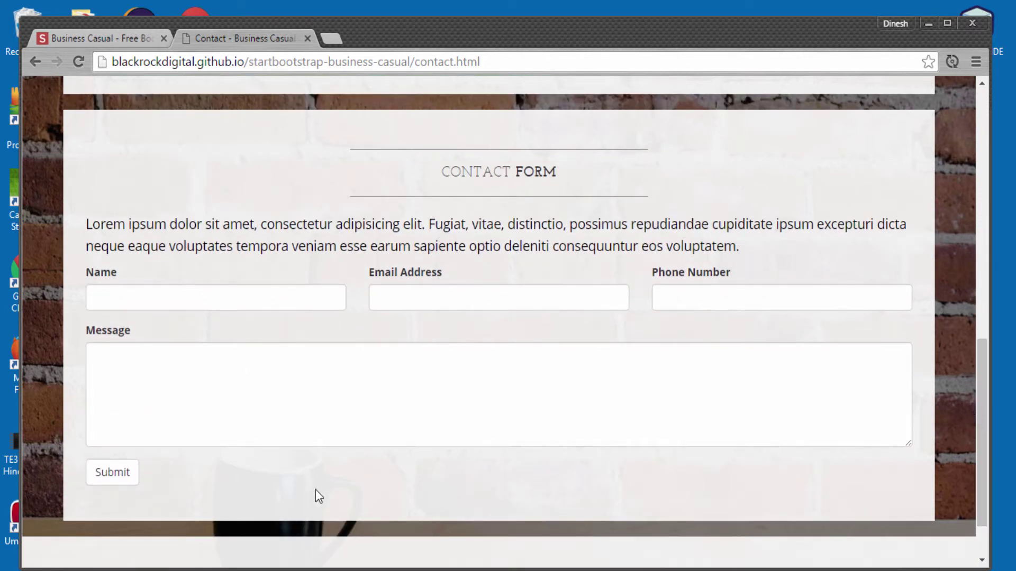
drag(986, 494, 979, 220)
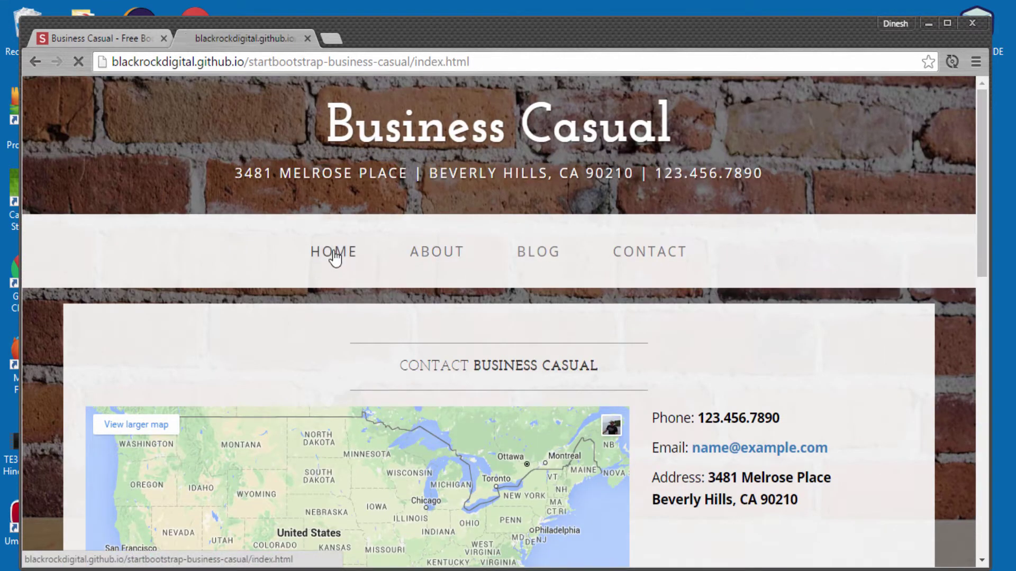
- Return to the Start Bootstrap overview tab and download the Business Casual zip
click(335, 257)
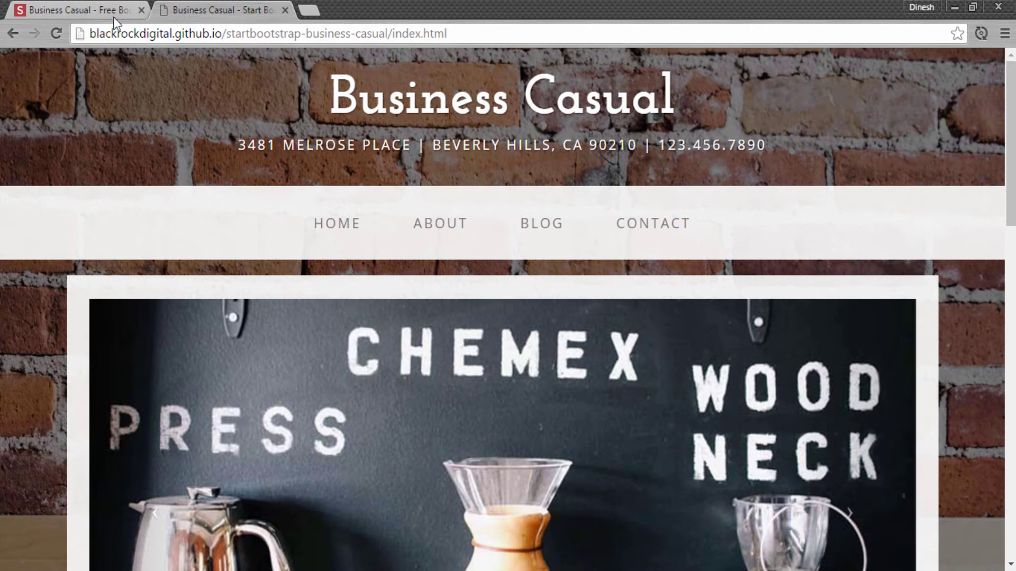
click(140, 30)
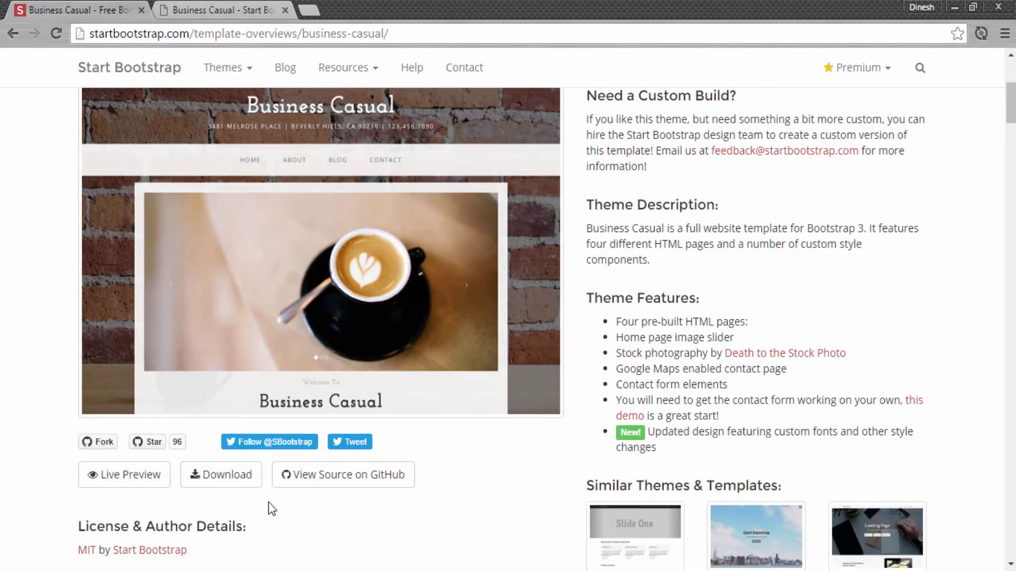
click(218, 479)
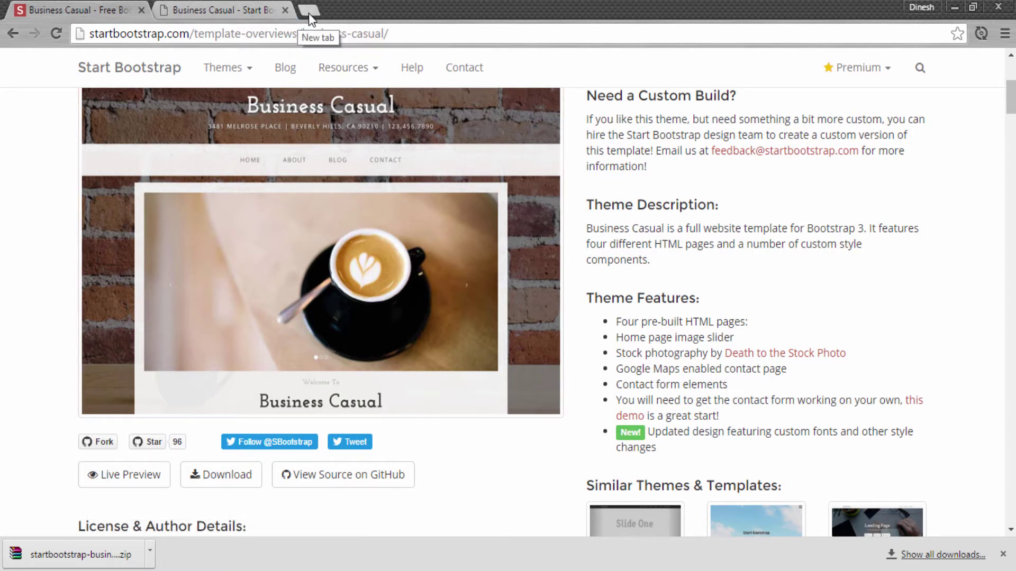
- Search Google for 'sublime text 3' in a new tab and open its download page
click(309, 12)
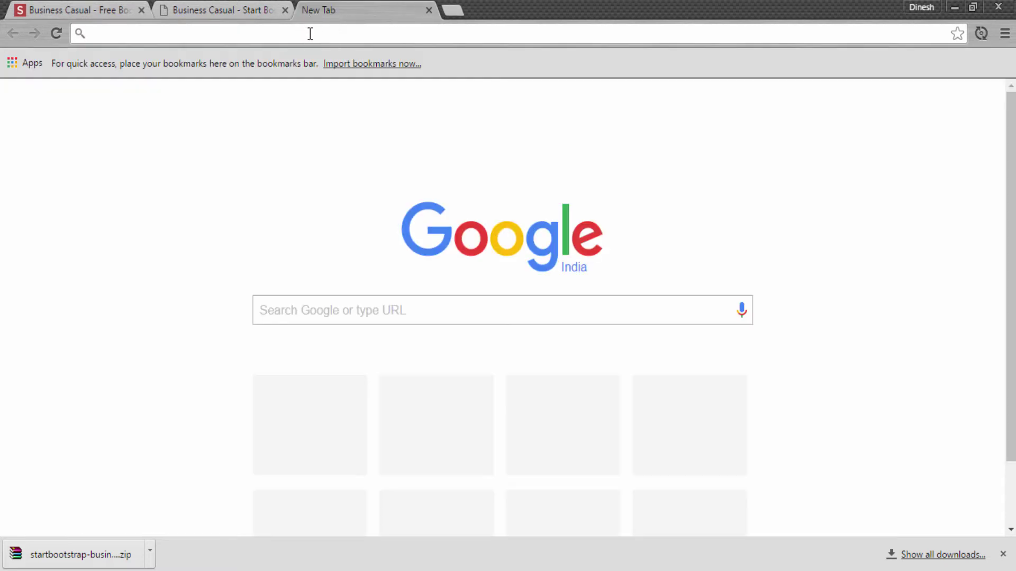
text(sublime text 3)
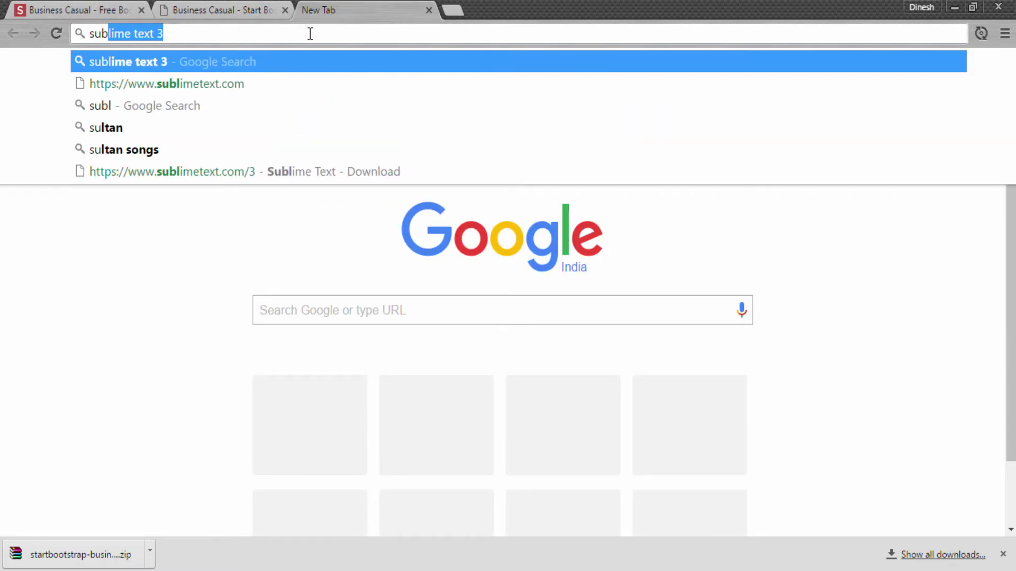
key(Down)
key(Return)
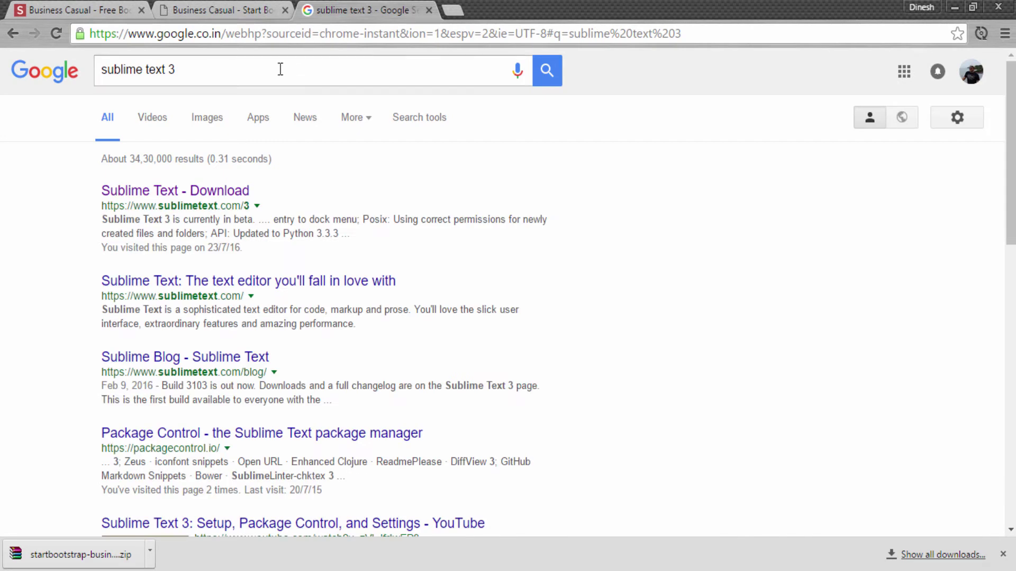
click(191, 193)
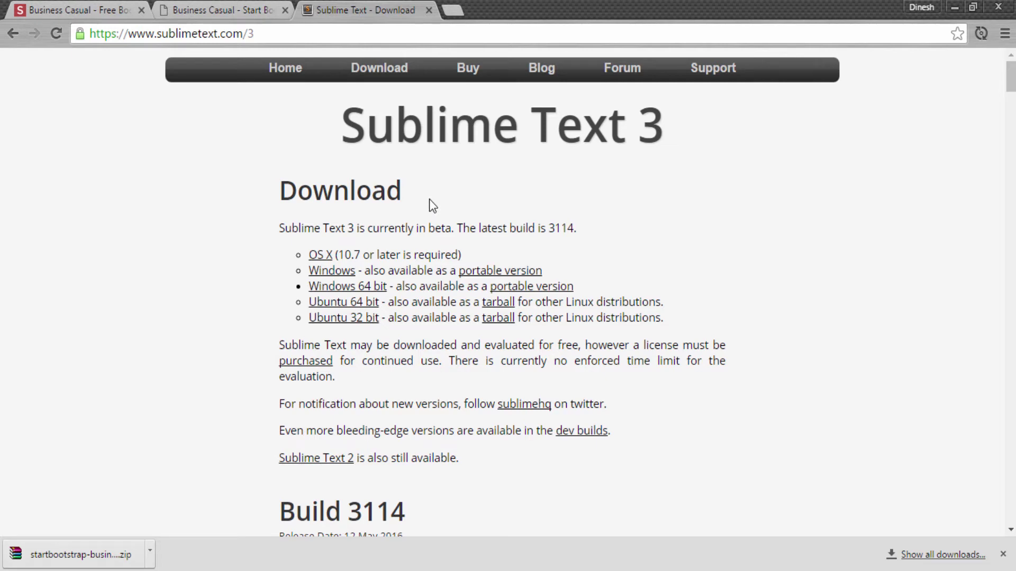
click(603, 567)
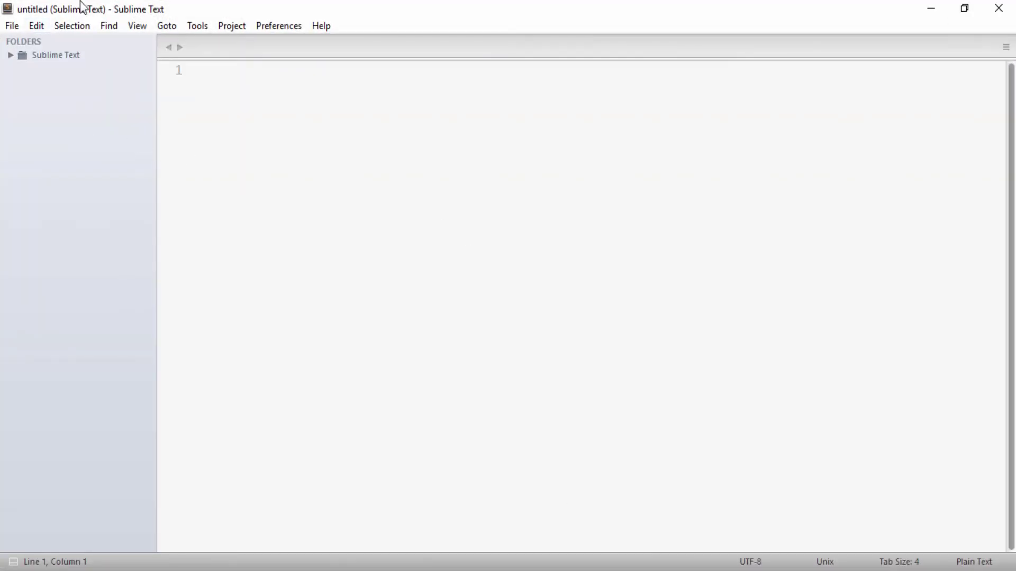
click(937, 11)
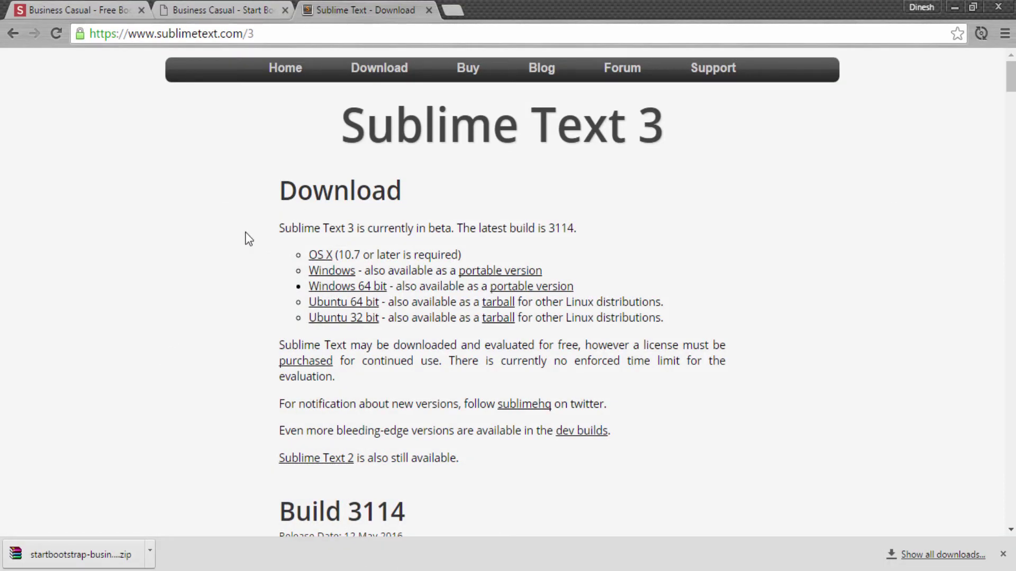
- Go to getbootstrap.com in a new tab and download the compiled Bootstrap 3.3.6 package
click(452, 10)
text(getboo)
key(Right)
key(Return)
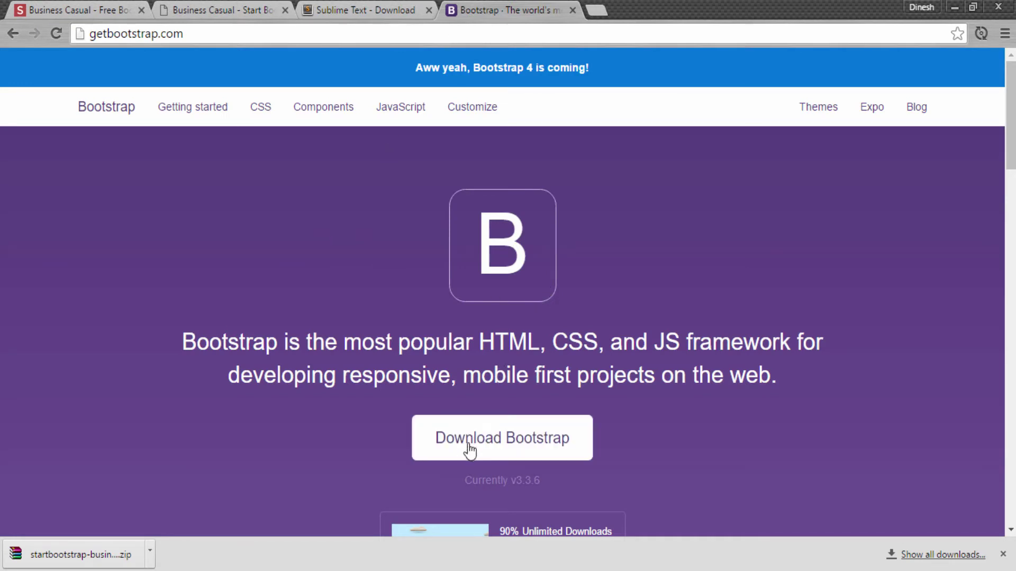
click(509, 453)
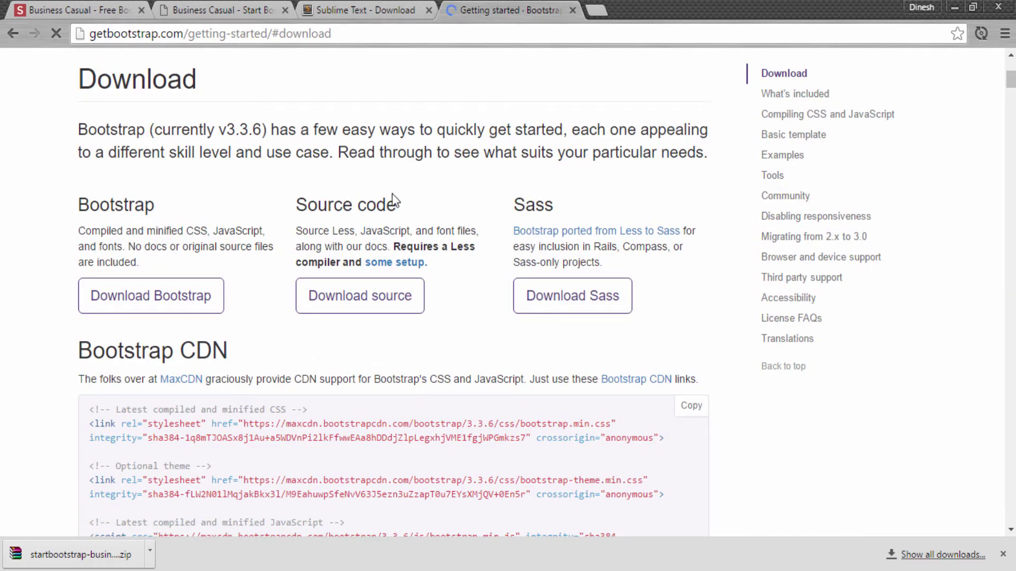
click(152, 307)
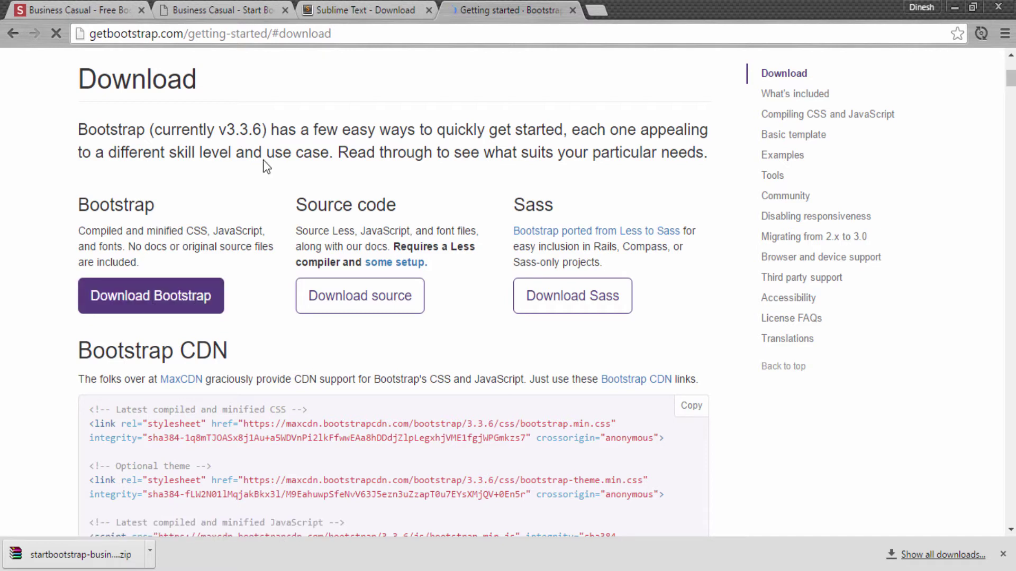